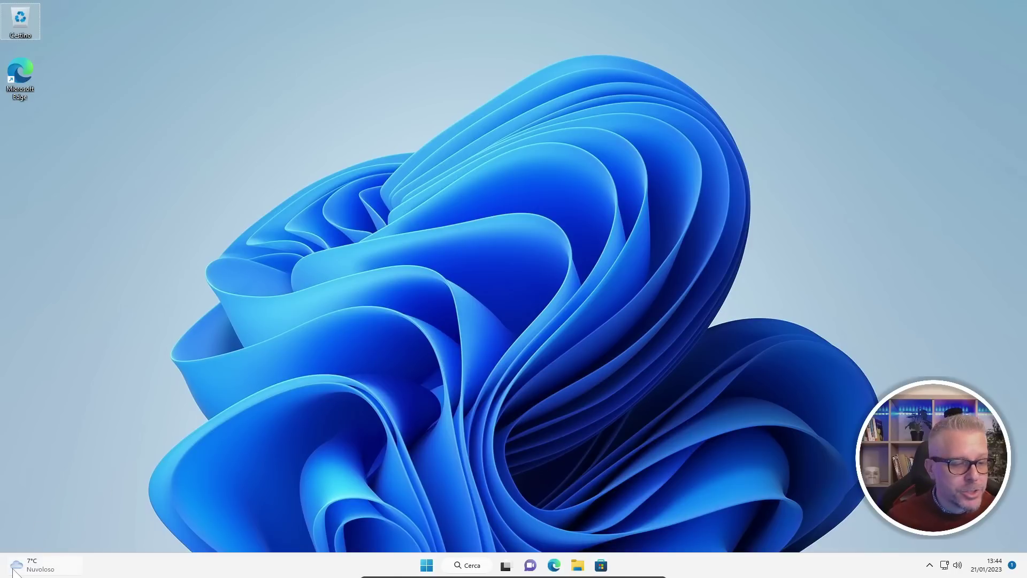
# View the Widgets board, then dismiss it.
pyautogui.moveTo(17, 564)
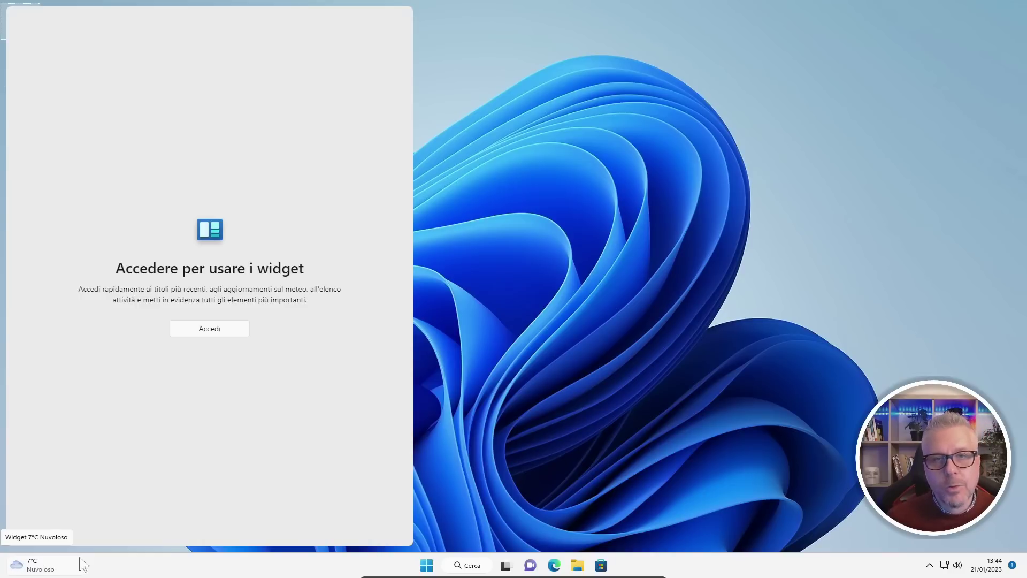
pyautogui.click(623, 277)
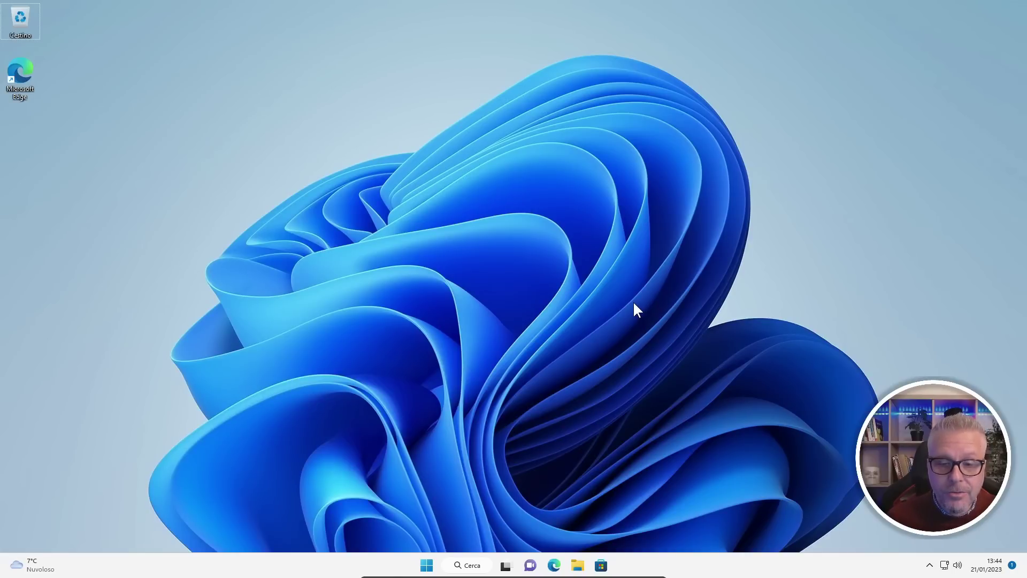
# Turn off the Visualizzazione attività, Widget and Chat items in the taskbar settings.
pyautogui.rightClick(747, 565)
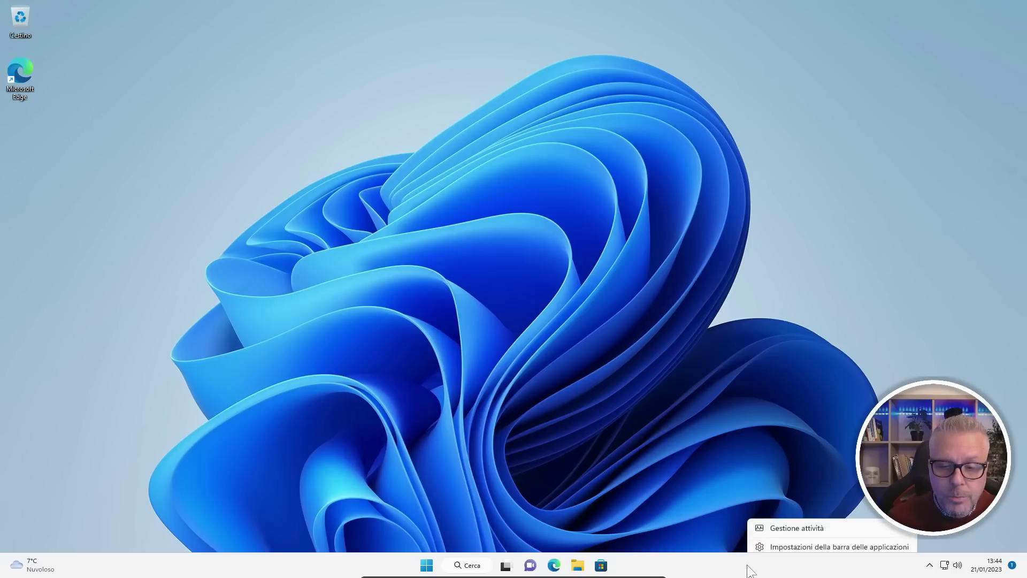
pyautogui.click(784, 541)
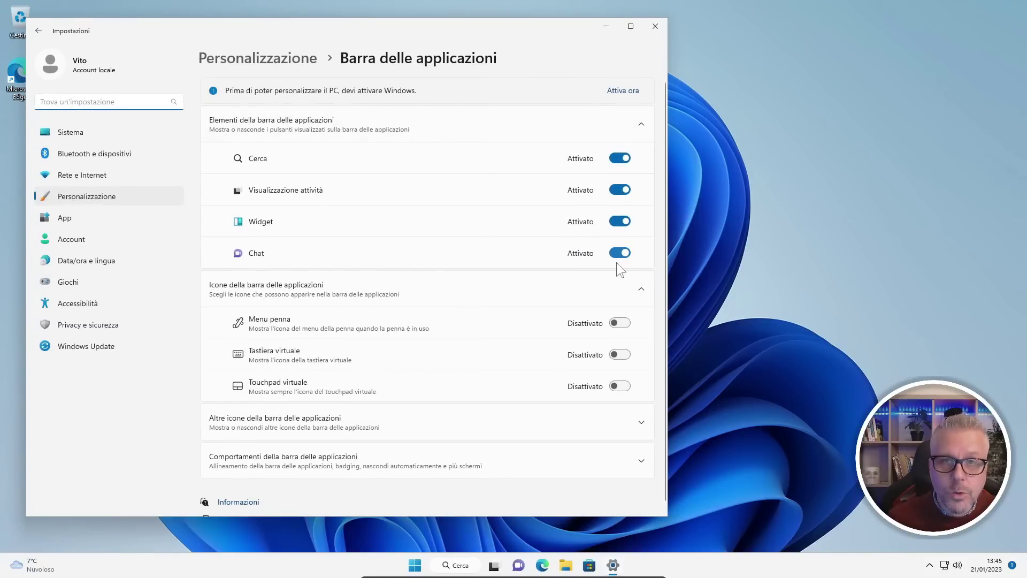
pyautogui.click(622, 189)
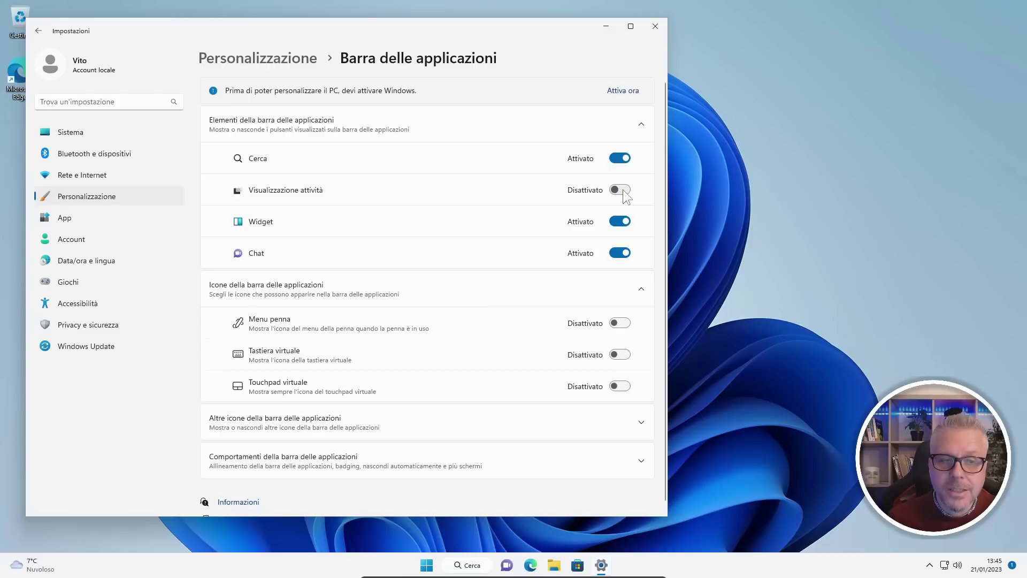
pyautogui.click(623, 222)
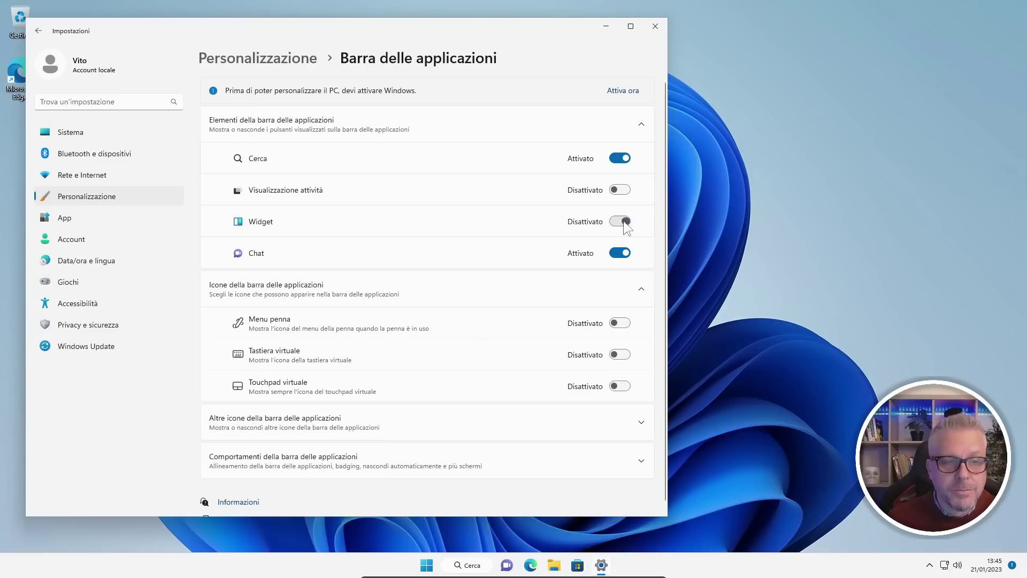
pyautogui.click(622, 253)
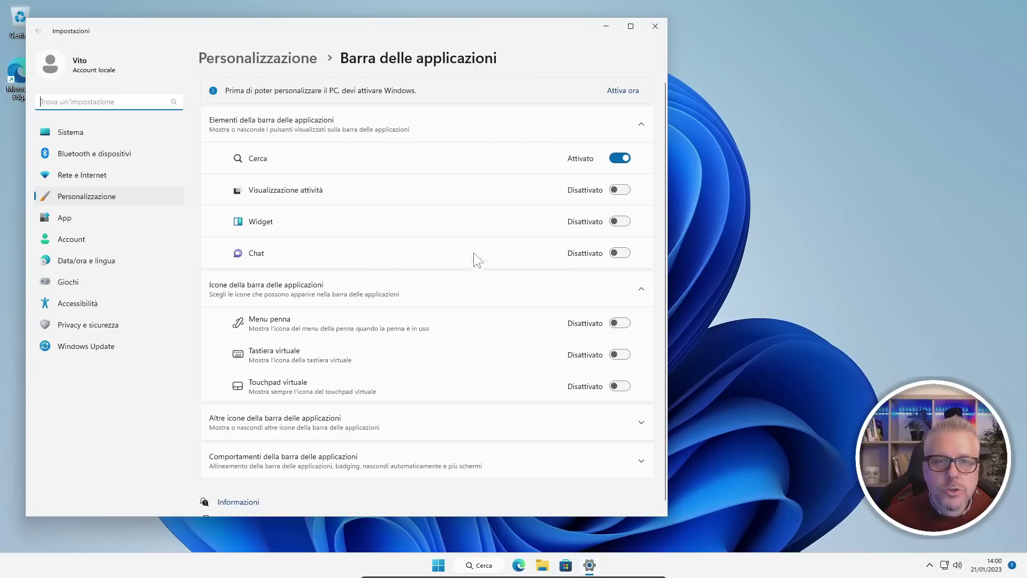
# Set the taskbar alignment to A sinistra in the taskbar behaviours and close the settings window.
pyautogui.scroll(-1, 471, 240)
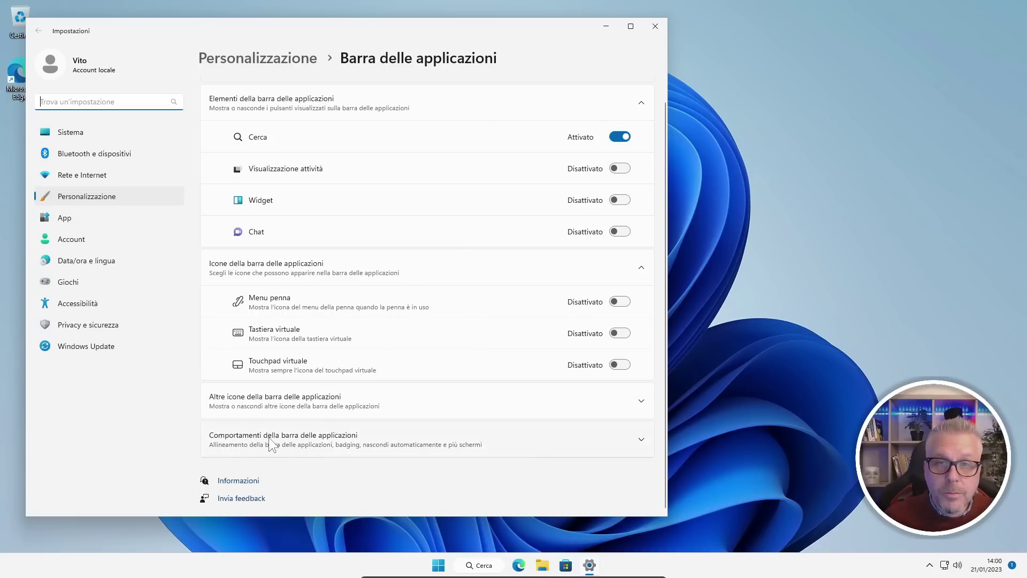
pyautogui.click(309, 441)
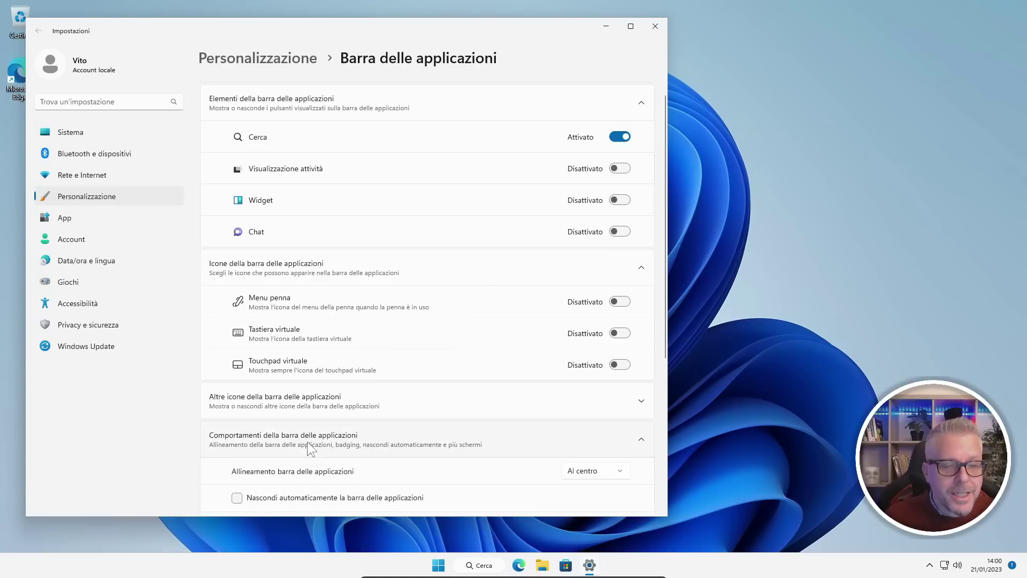
pyautogui.scroll(-1, 351, 378)
pyautogui.scroll(-2, 352, 378)
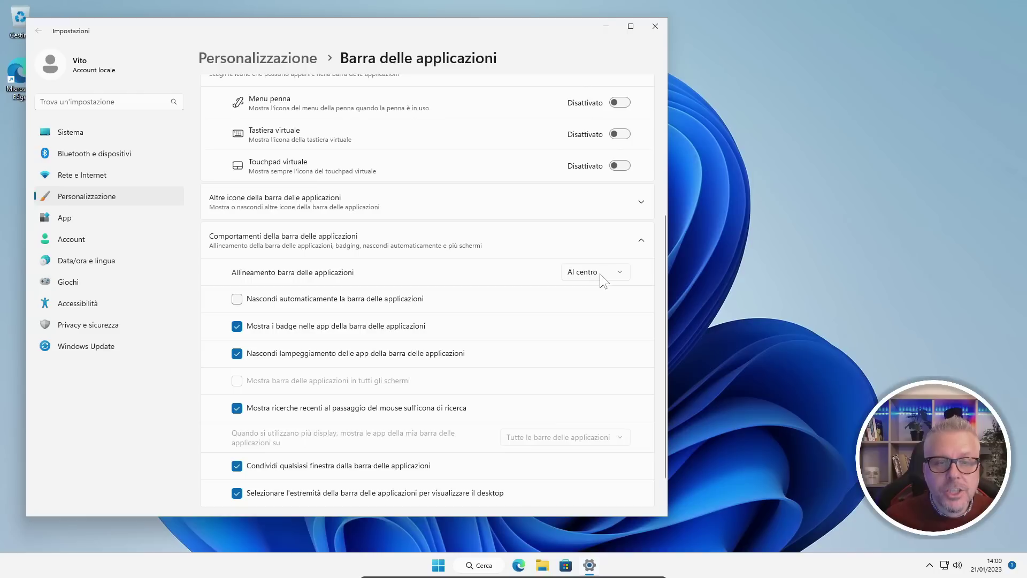
pyautogui.click(588, 253)
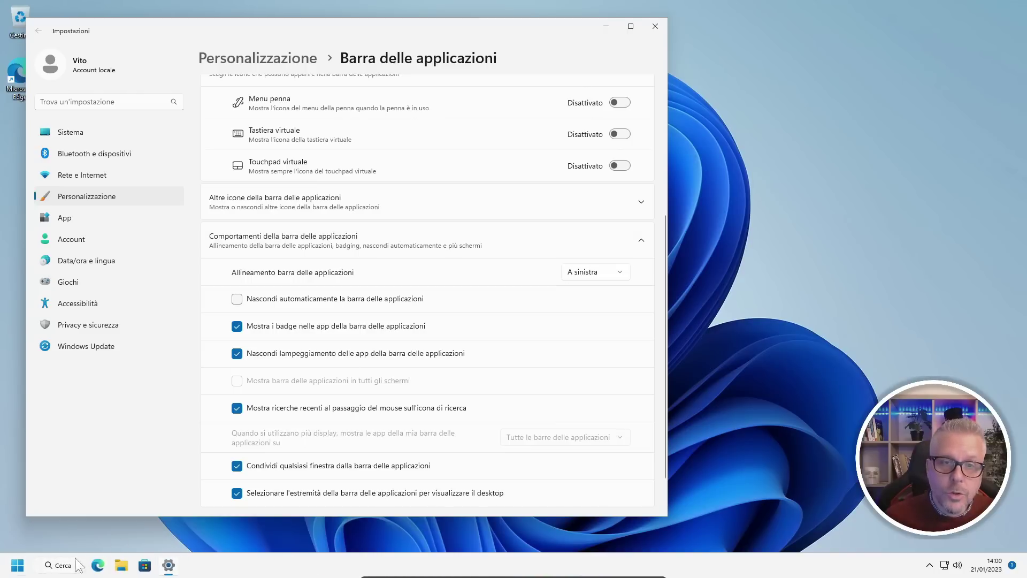
pyautogui.click(659, 25)
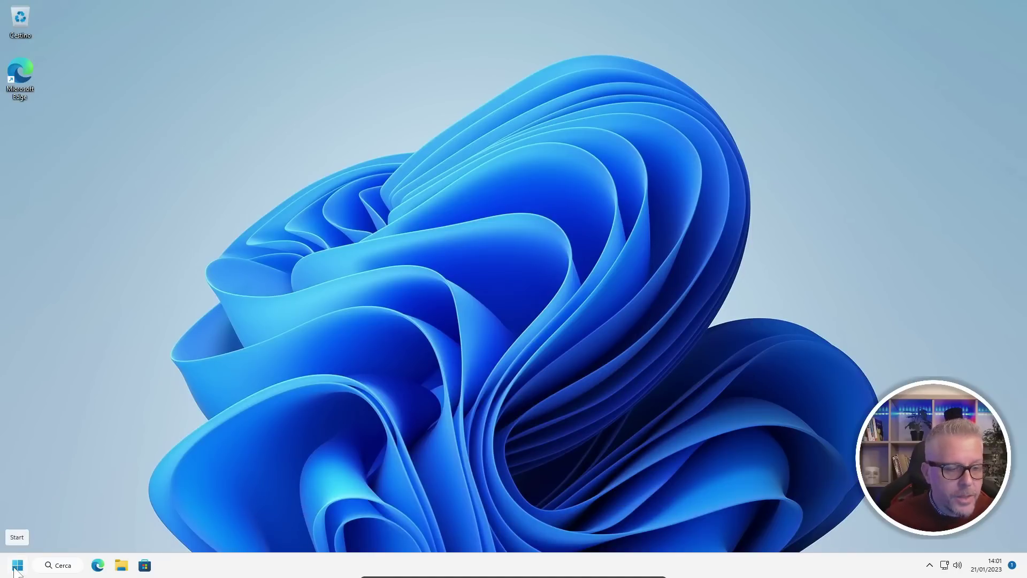
# Look through the Start menu's pinned apps and its full app list, then close it.
pyautogui.click(21, 568)
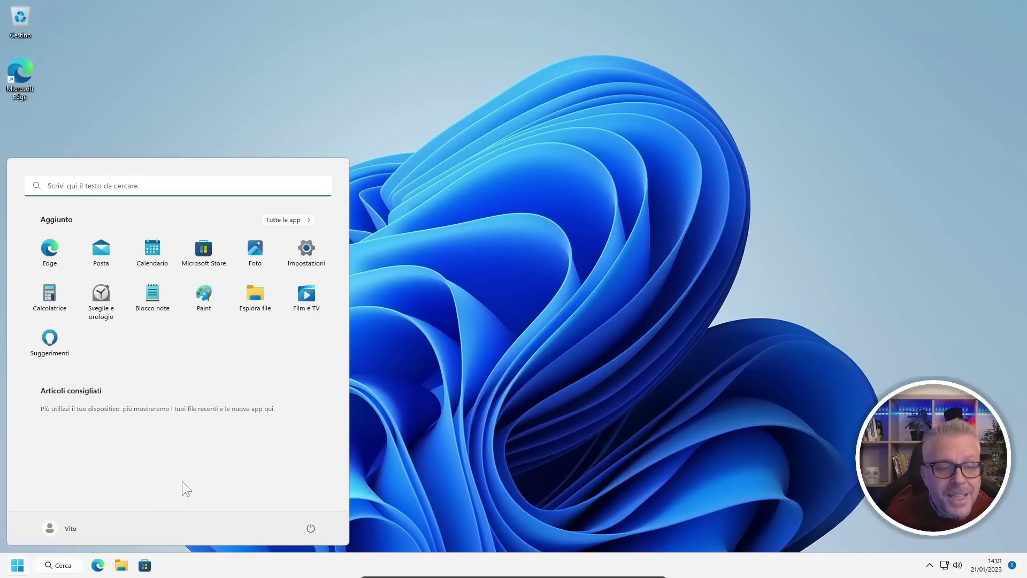
pyautogui.click(284, 220)
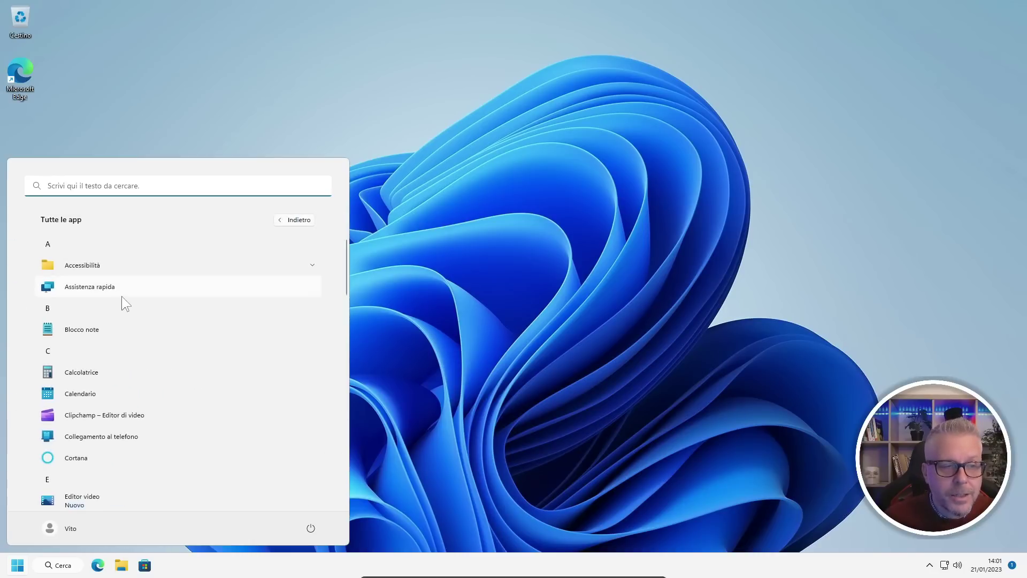
pyautogui.scroll(-2, 114, 308)
pyautogui.scroll(-15, 115, 311)
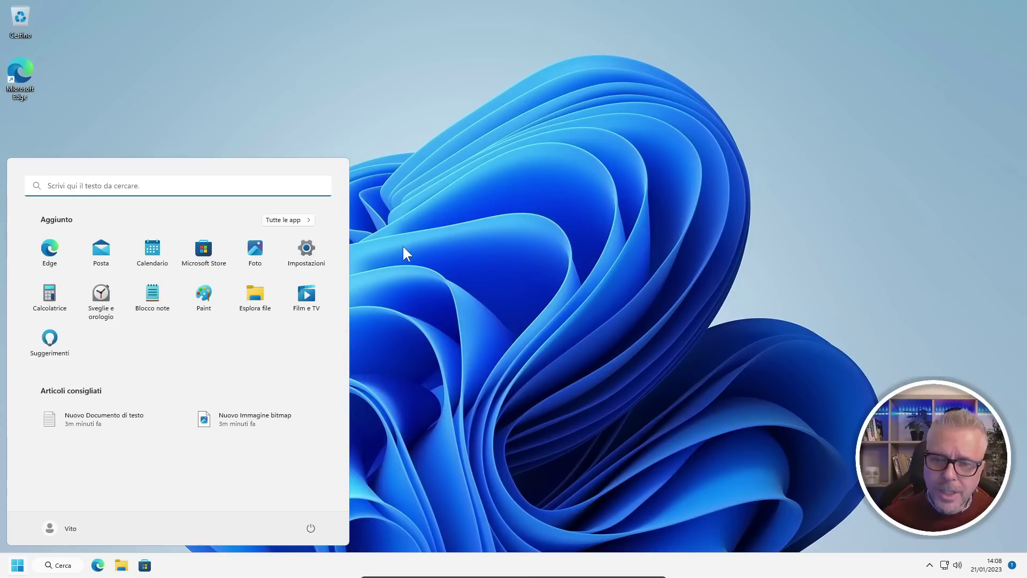
pyautogui.click(417, 198)
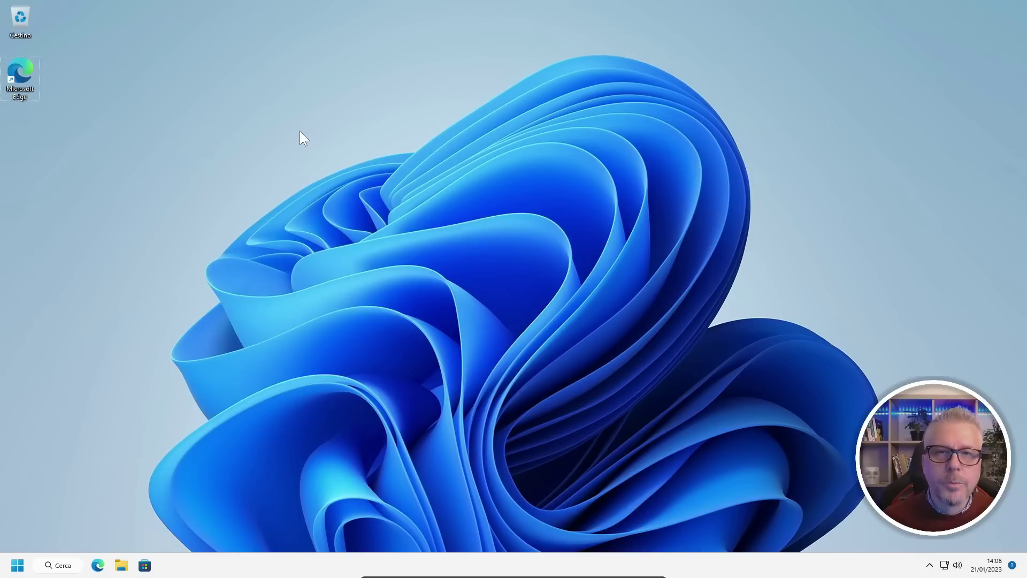
# Examine the context menus of the desktop and of Nuova cartella in the Download folder, including the folder's additional options.
pyautogui.rightClick(271, 122)
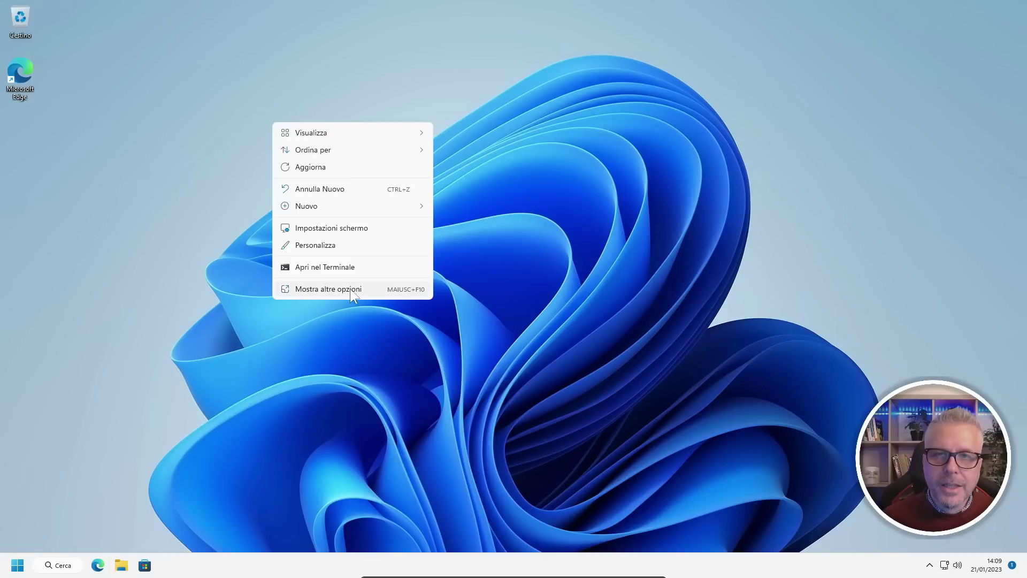
pyautogui.click(351, 365)
pyautogui.click(122, 565)
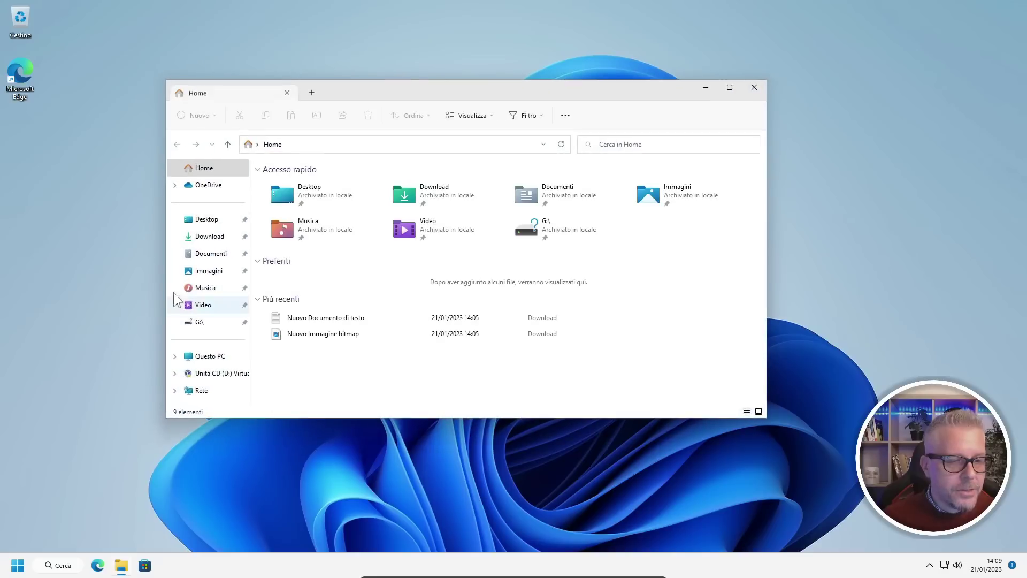
pyautogui.click(210, 236)
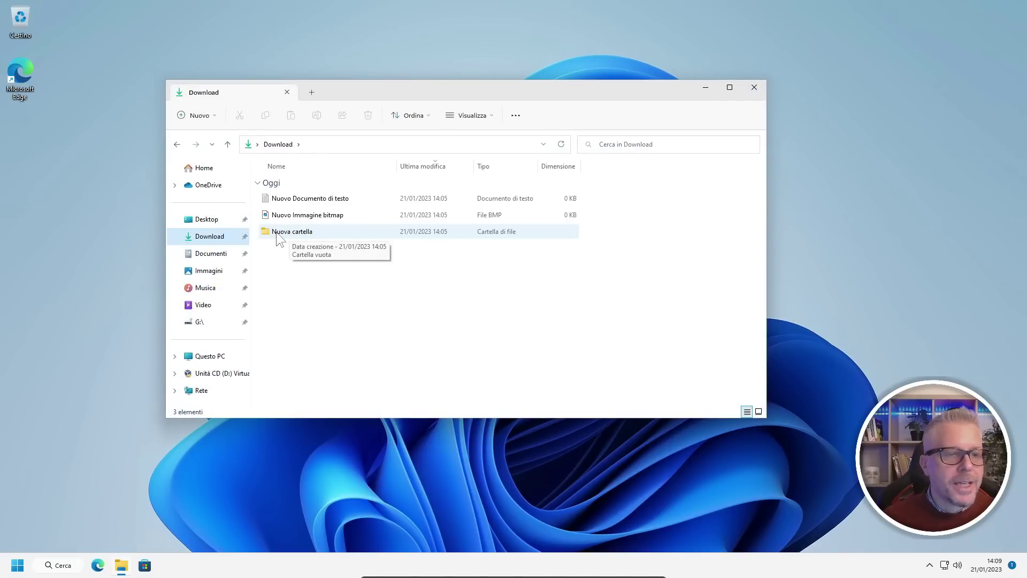
pyautogui.rightClick(277, 236)
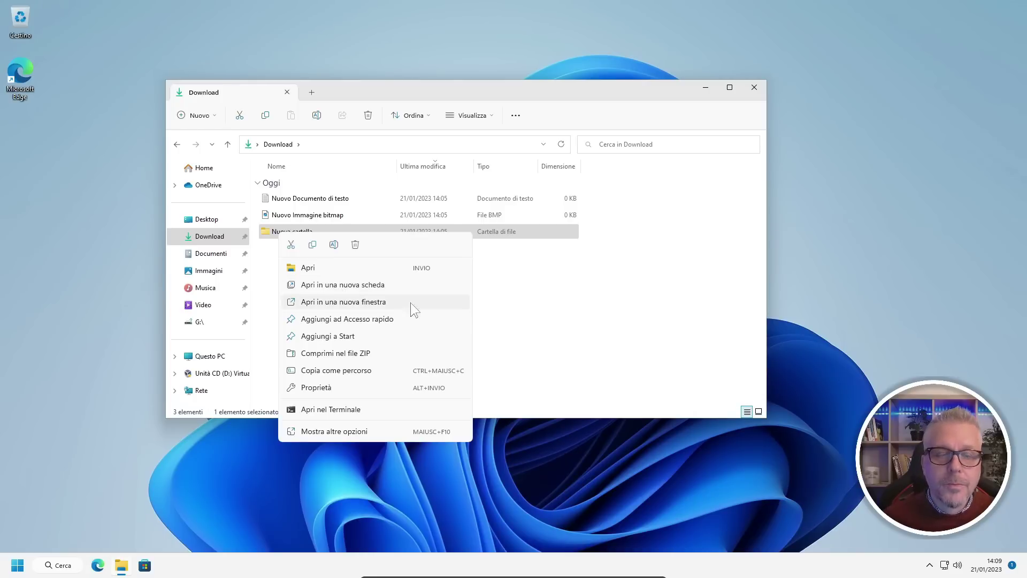
pyautogui.click(346, 433)
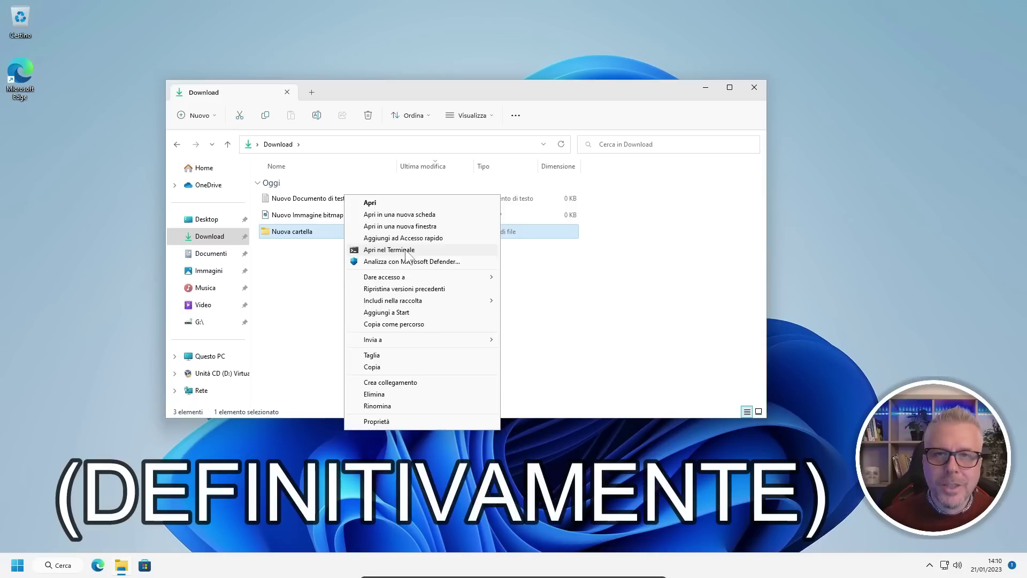
pyautogui.click(583, 305)
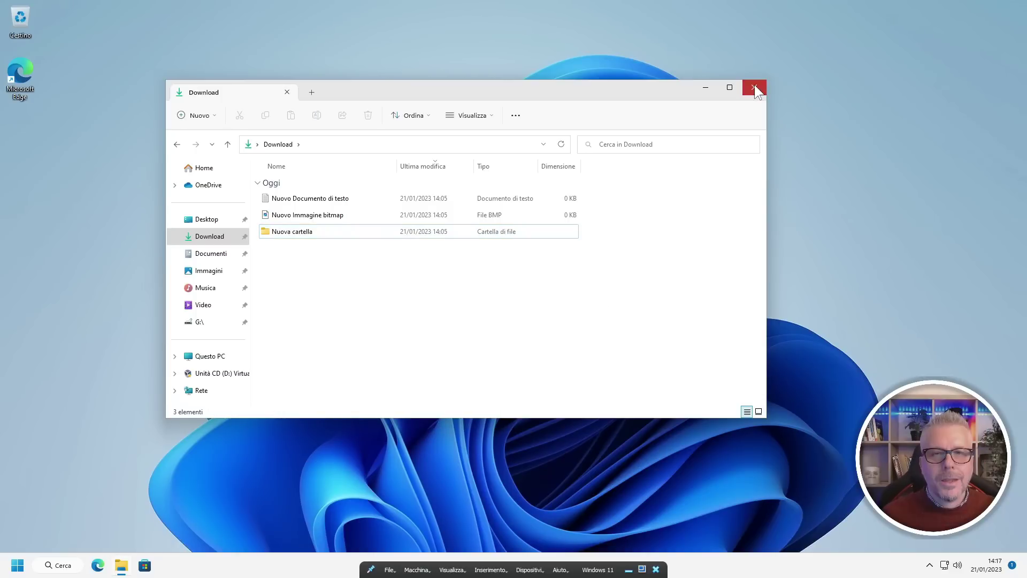
pyautogui.click(754, 86)
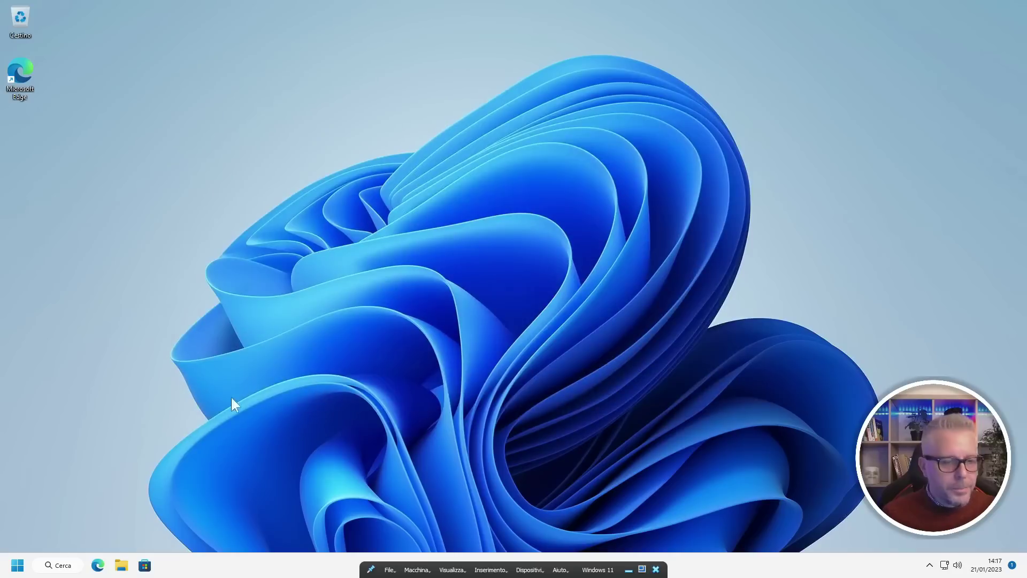
# Search for cmd and run Prompt dei comandi as administrator, allowing it to make changes to the device.
pyautogui.click(57, 566)
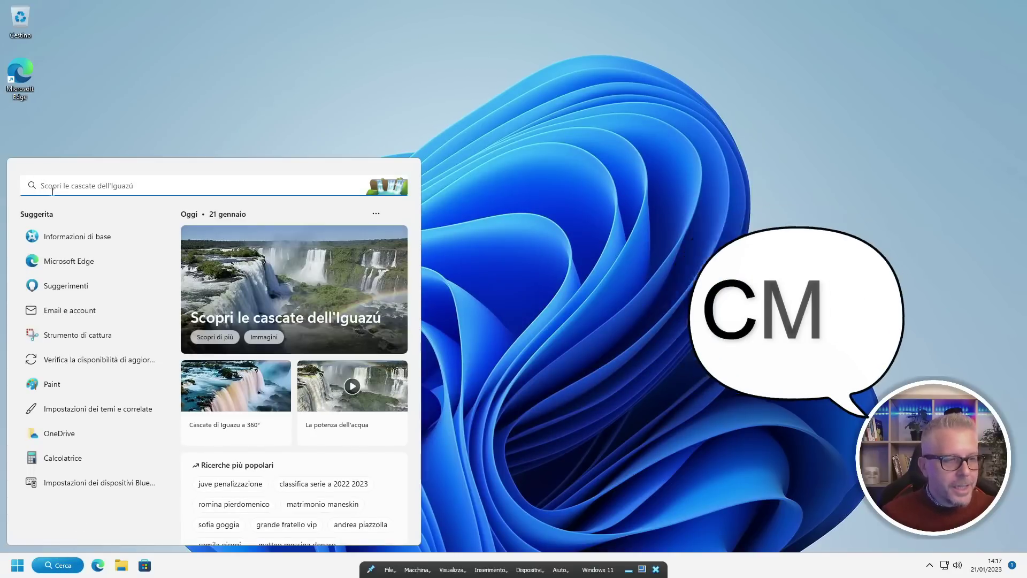
pyautogui.write('cmd')
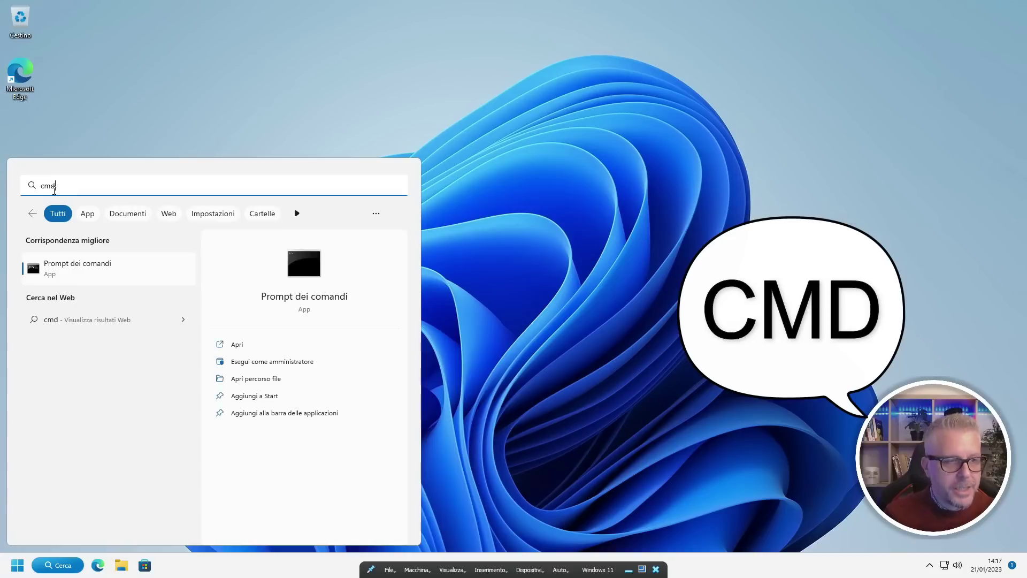
pyautogui.rightClick(52, 272)
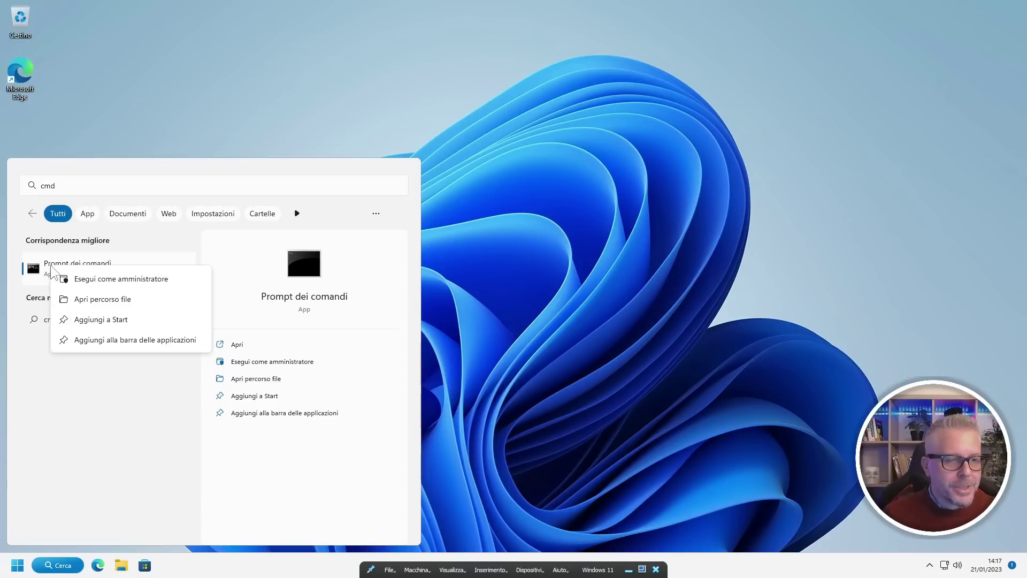
pyautogui.click(112, 281)
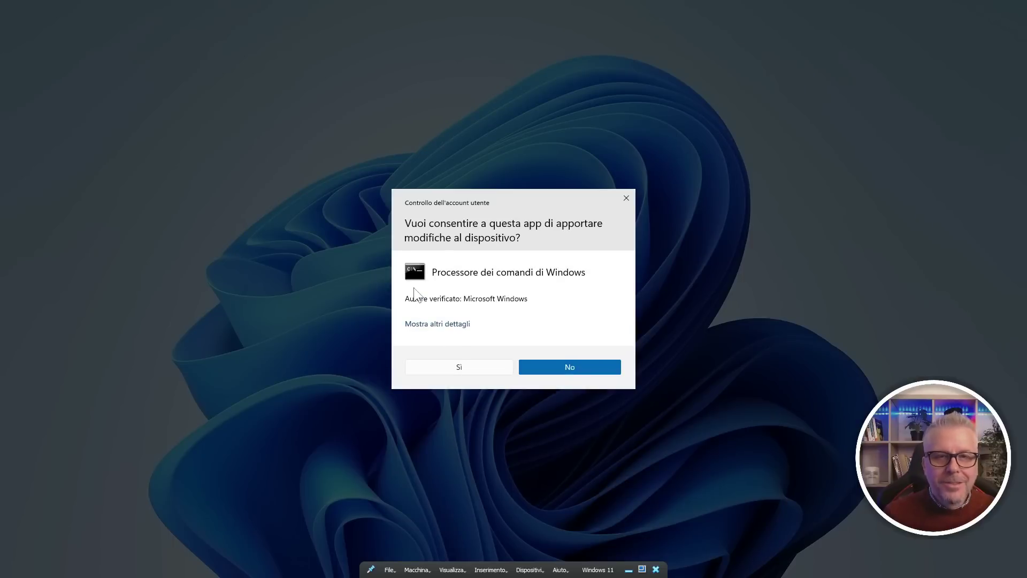
pyautogui.click(460, 367)
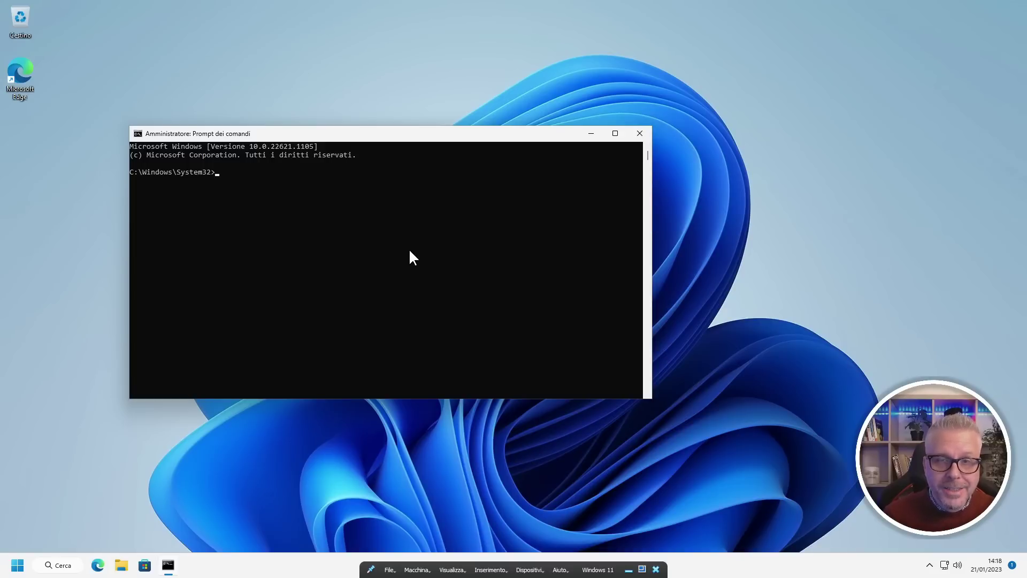
# Run reg add "HKCU\SOFTWARE\CLASSES\CLSID\{86ca1aa0-34aa-4e8b-a509-50c905bae2a2}\InprocServer32" /ve /f, restart explorer.exe with taskkill /im explorer.exe /f and explorer.exe, and close the prompt.
pyautogui.rightClick(411, 252)
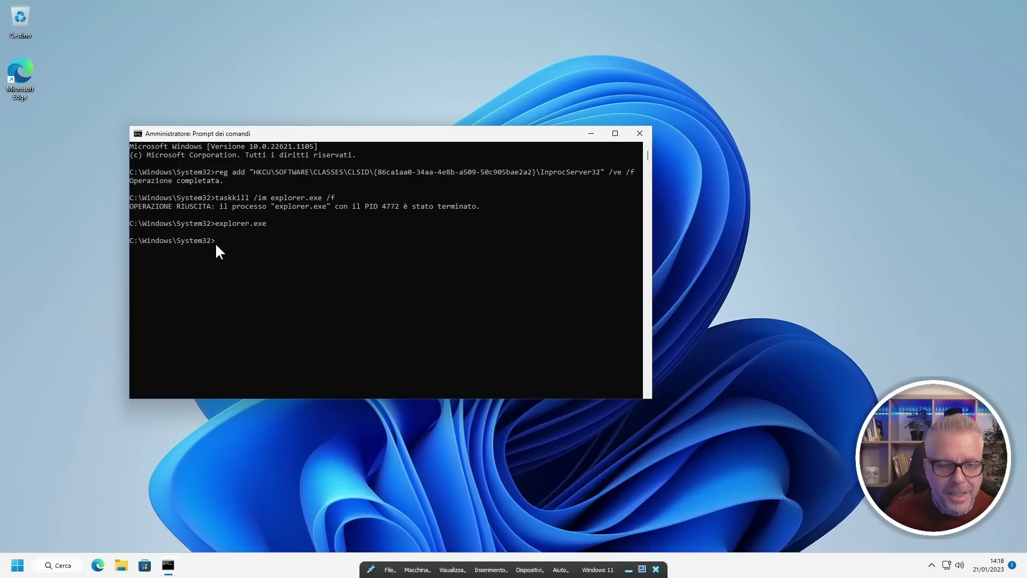
pyautogui.click(640, 134)
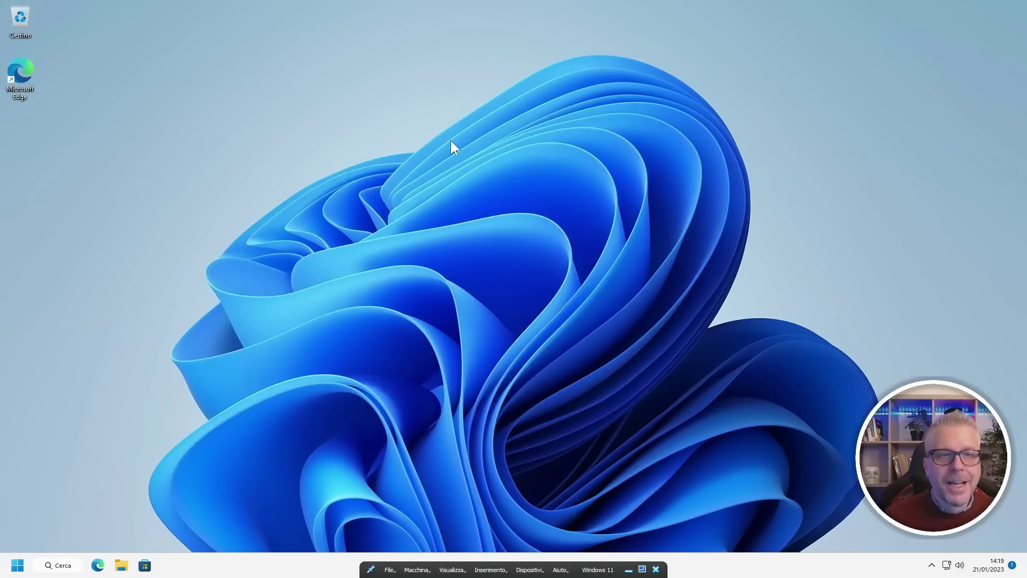
# Check the context menus of the desktop and of Nuovo Immagine bitmap in the Download folder.
pyautogui.rightClick(451, 140)
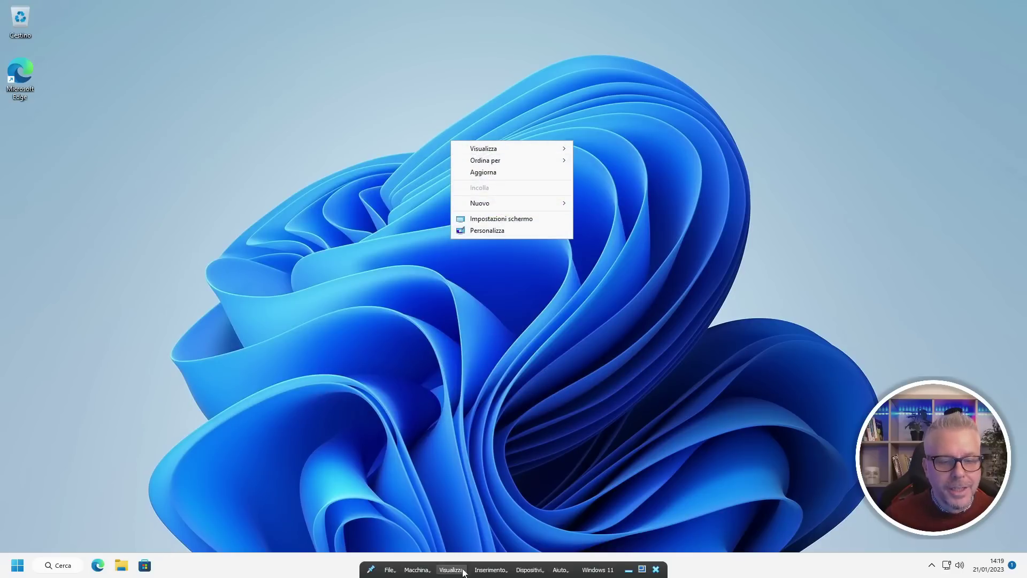
pyautogui.press('Escape')
pyautogui.press('super+e')
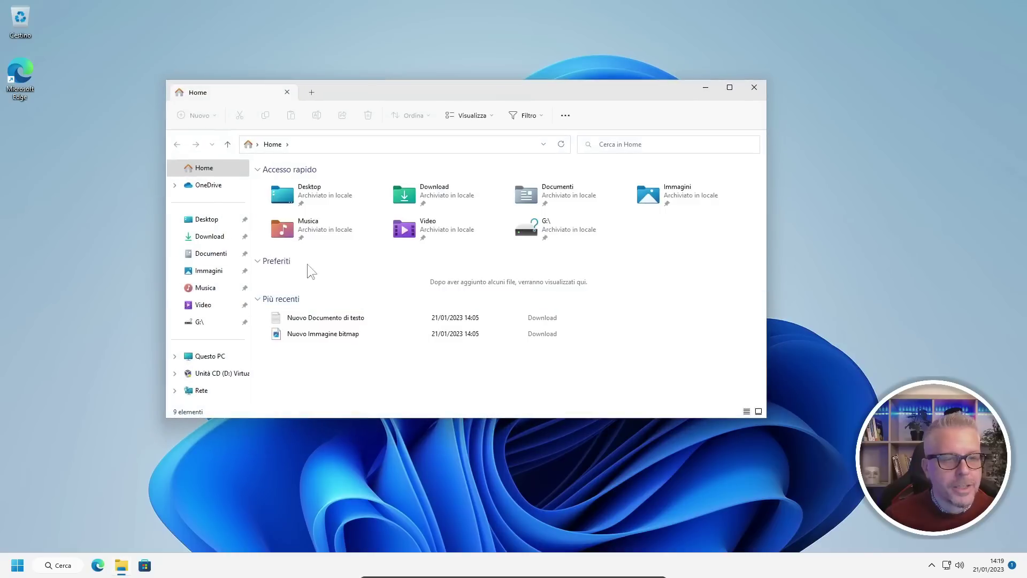
pyautogui.click(211, 237)
pyautogui.rightClick(289, 214)
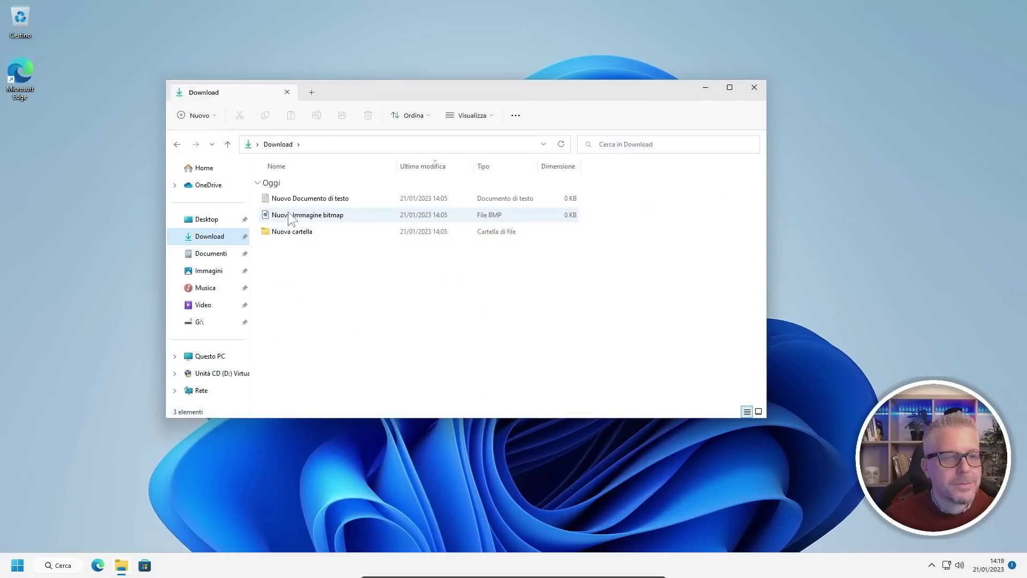